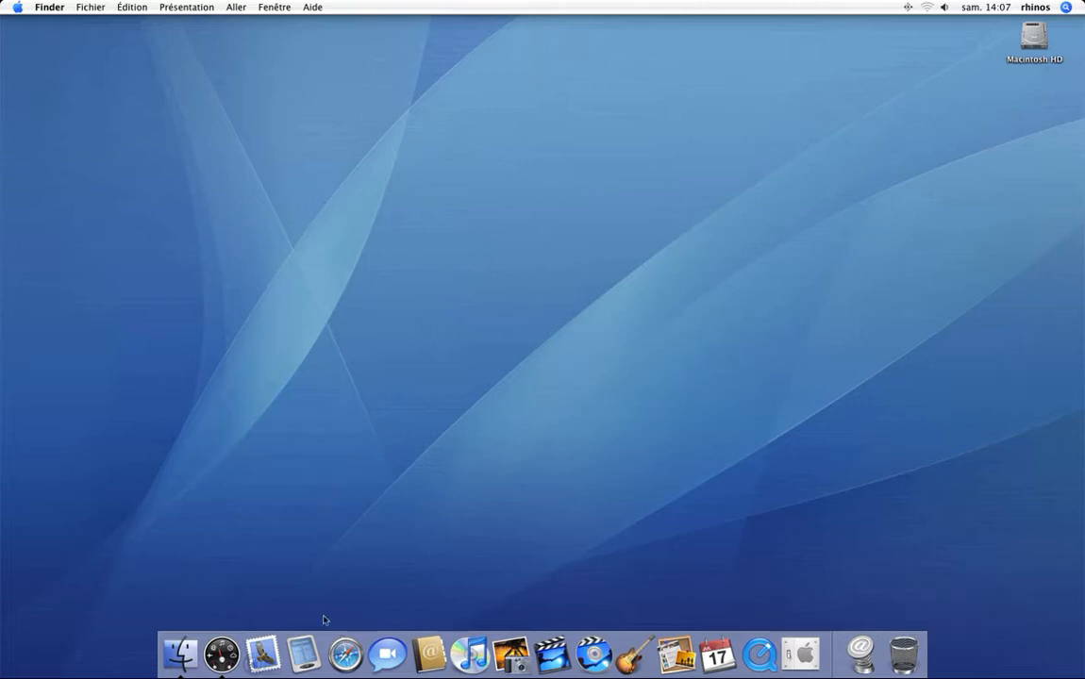
click(345, 657)
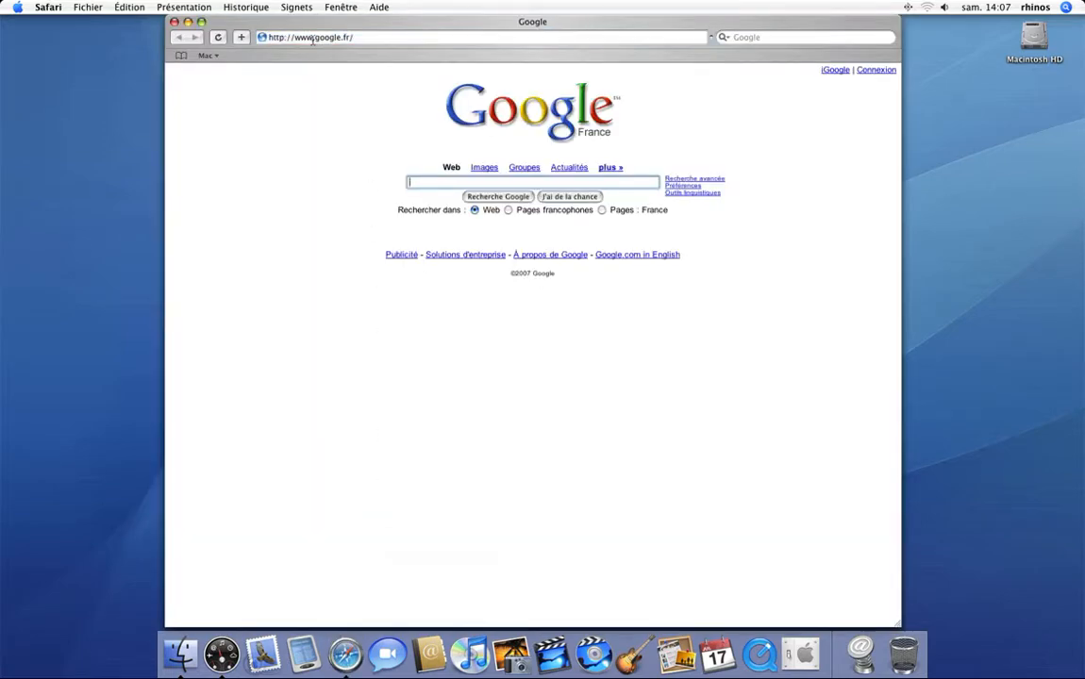
drag(314, 37, 422, 37)
text(rhinos-mac)
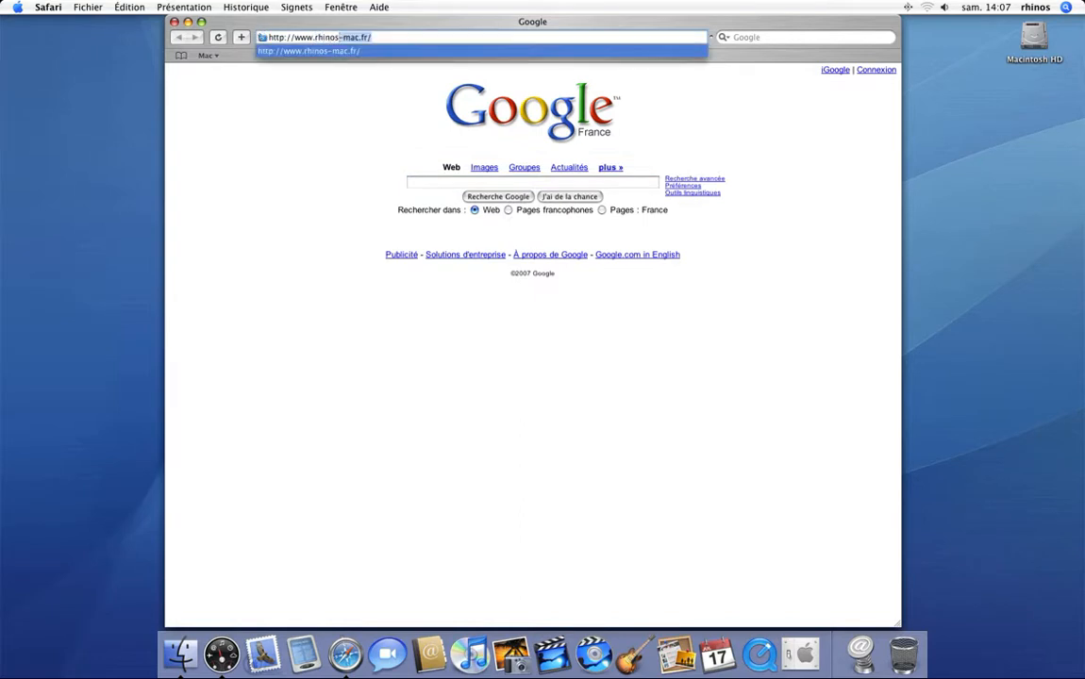
key(Return)
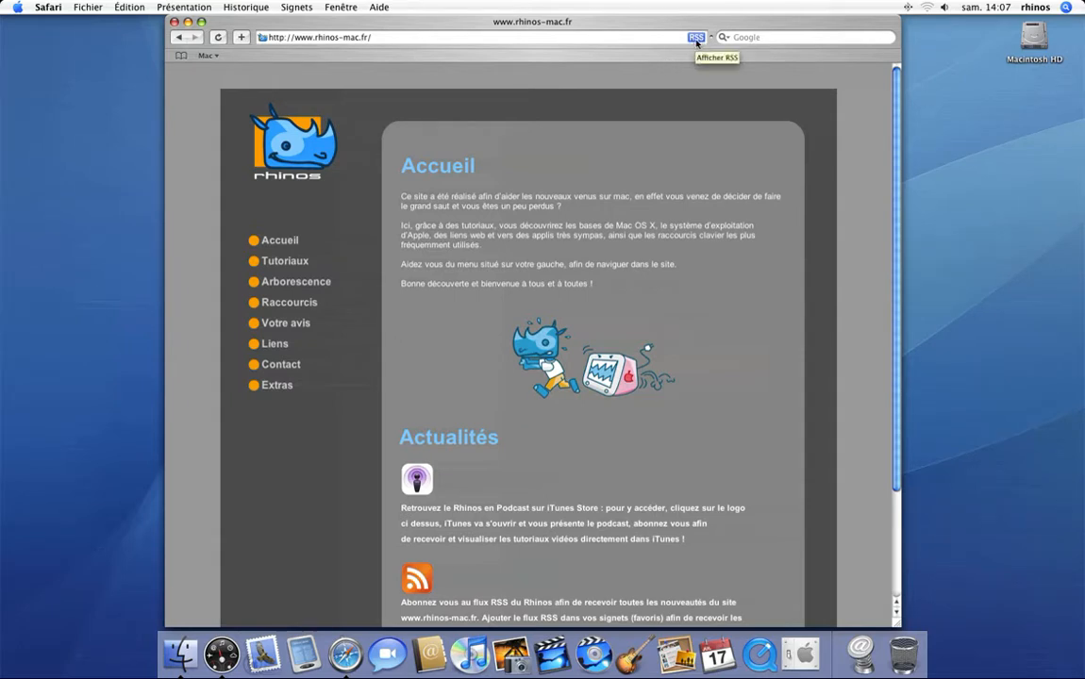
- Look over the rhinos-mac.fr home page and its RSS section, and open the site's RSS feed
scroll(416, 375, down, 4)
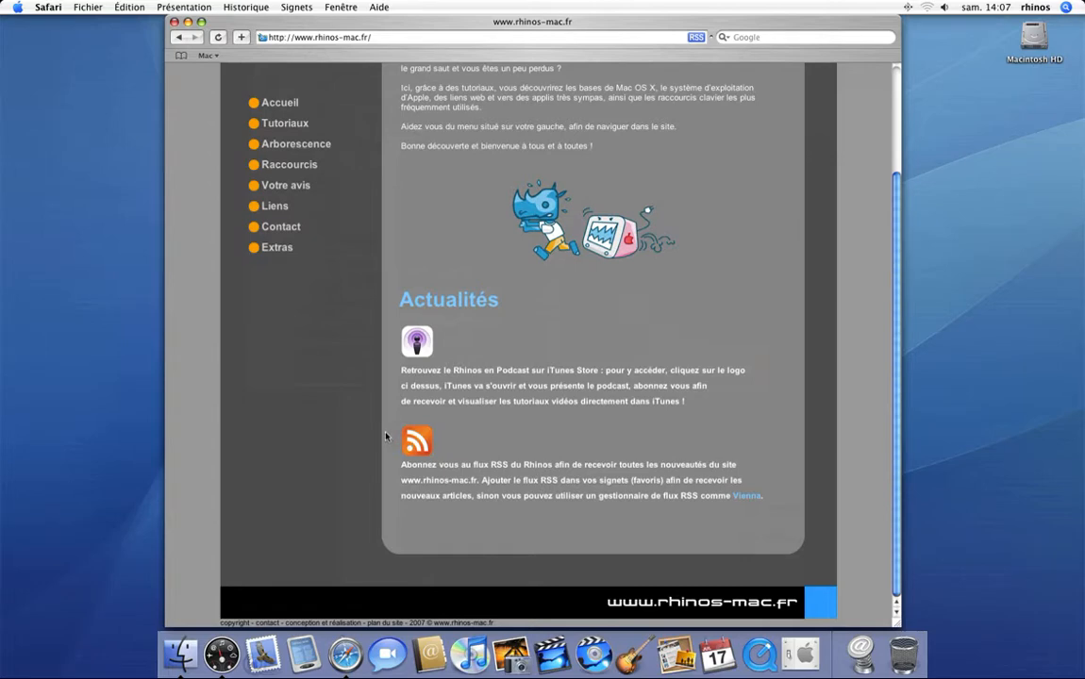
scroll(386, 436, up, 4)
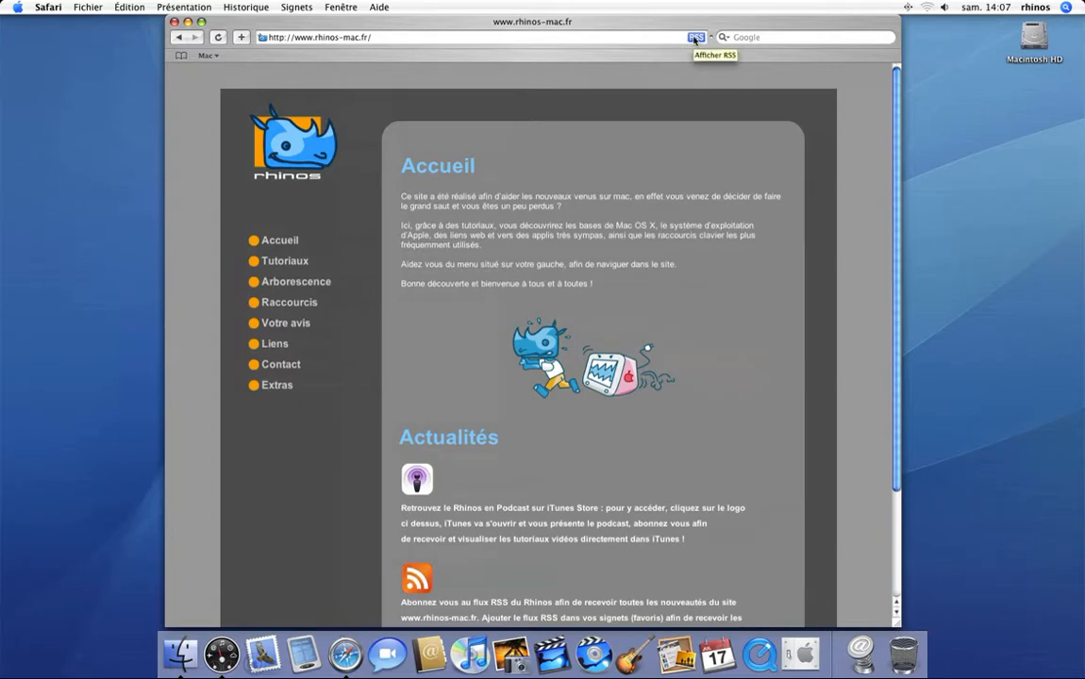
scroll(368, 415, down, 4)
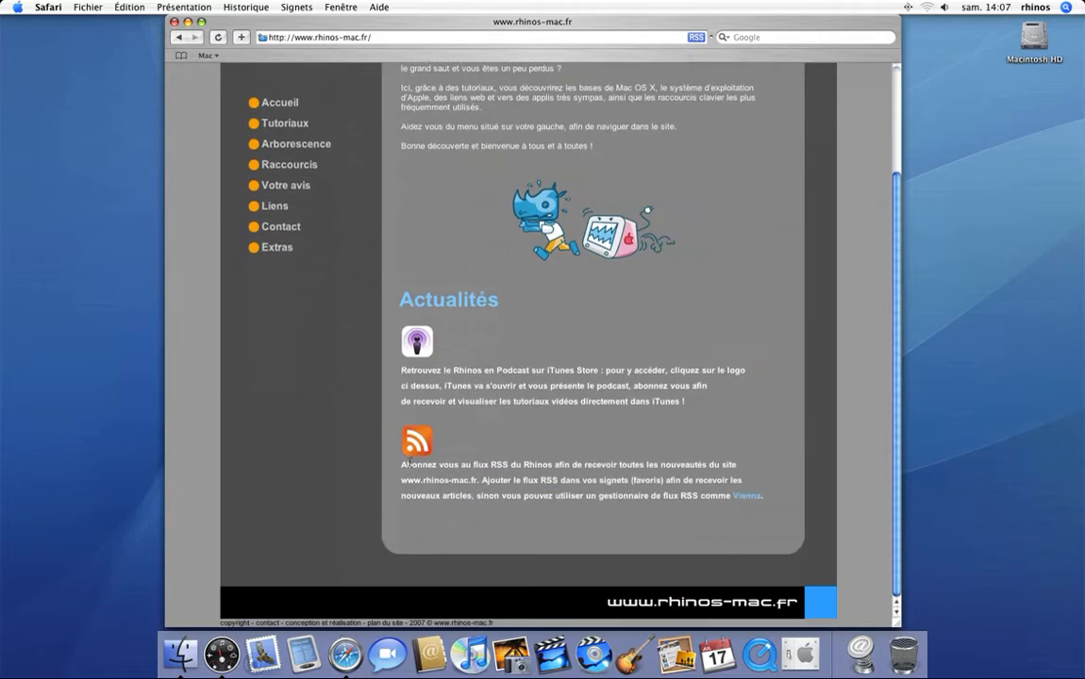
scroll(448, 462, up, 4)
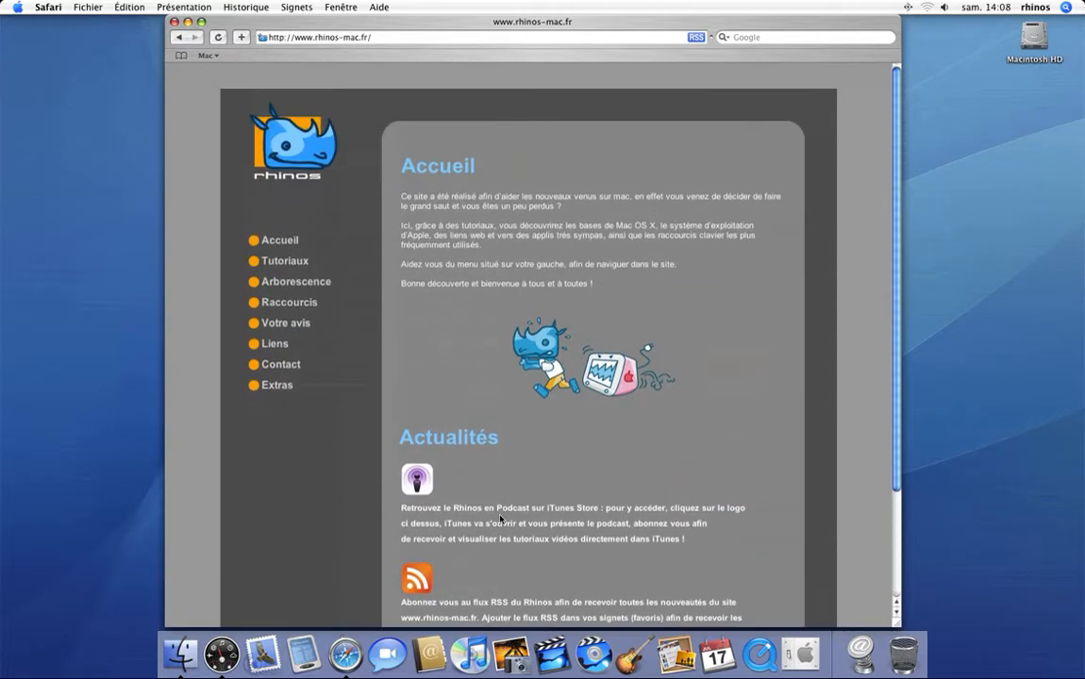
click(696, 38)
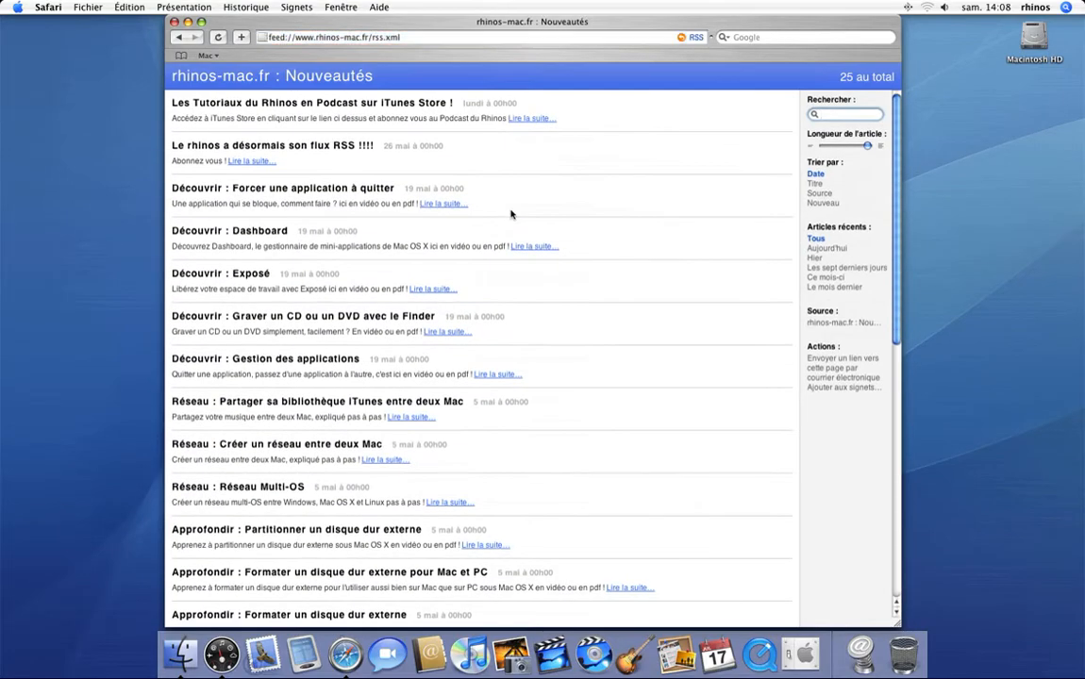
- Skim the feed's articles and bookmark the feed as "rhinos-mac.fr : Nouveautés" in the Mac folder
scroll(436, 198, down, 10)
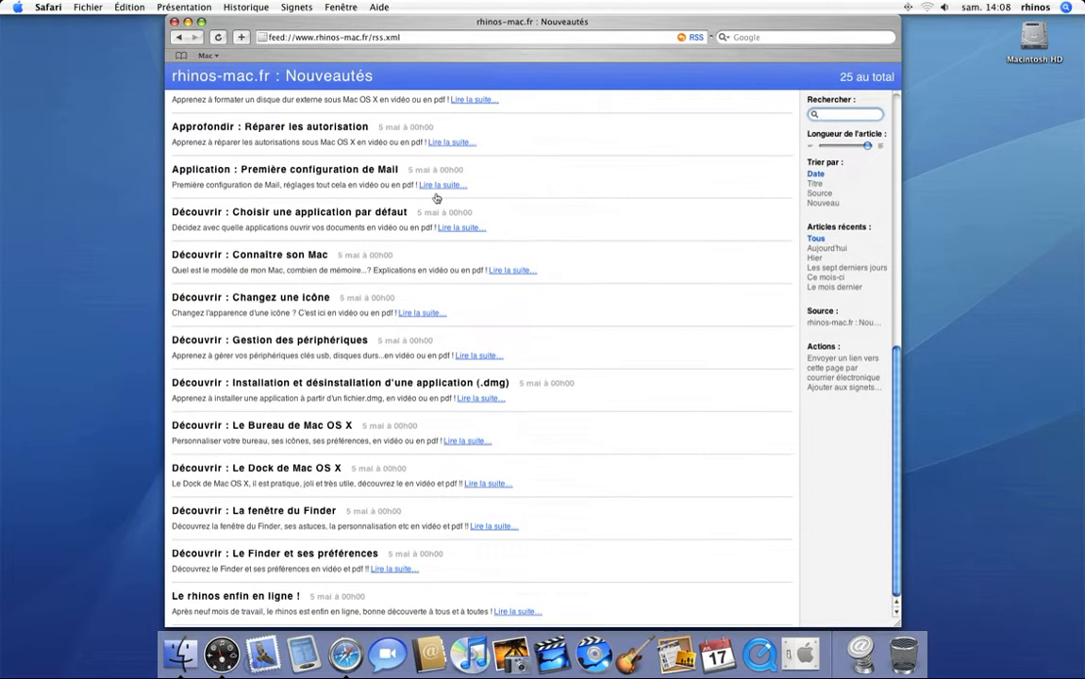
scroll(443, 210, up, 10)
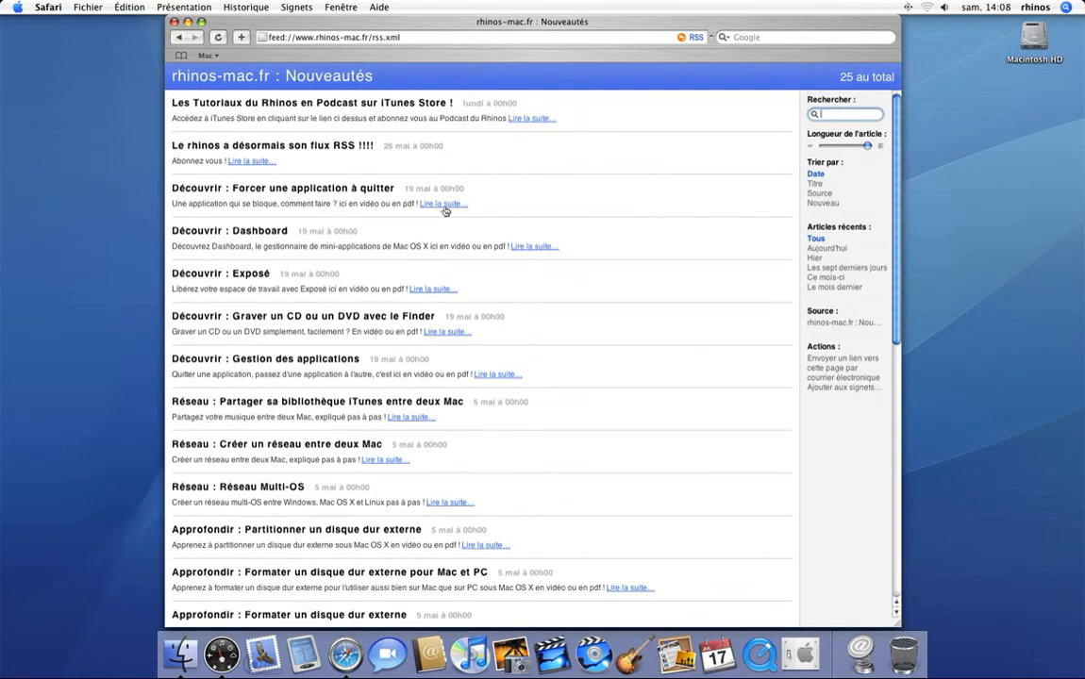
click(243, 37)
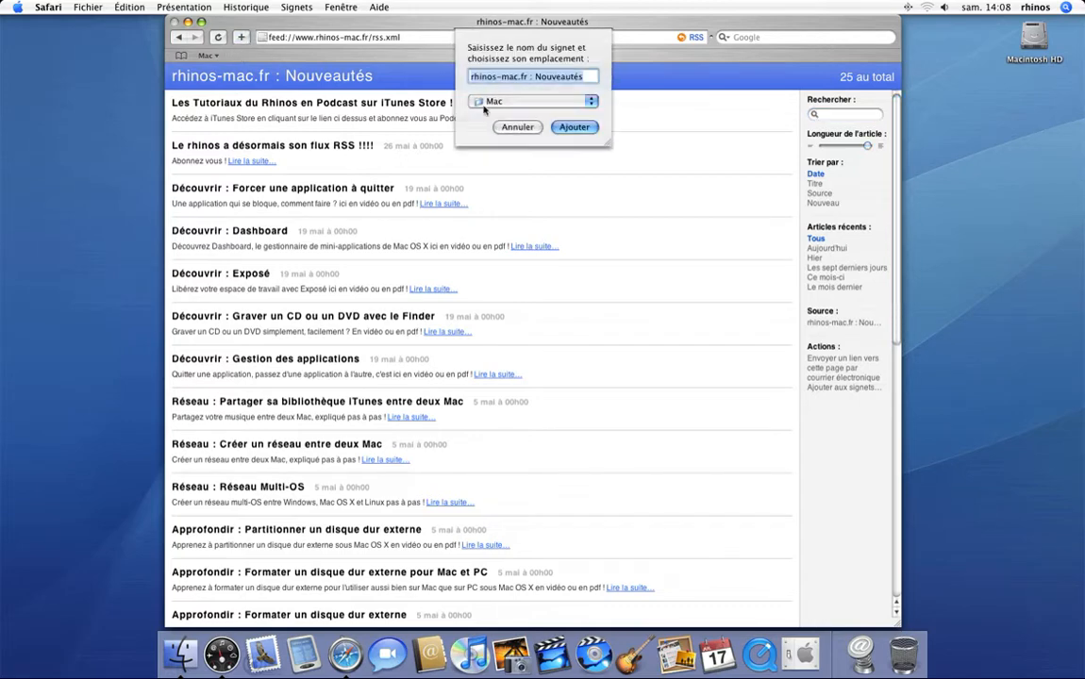
click(571, 126)
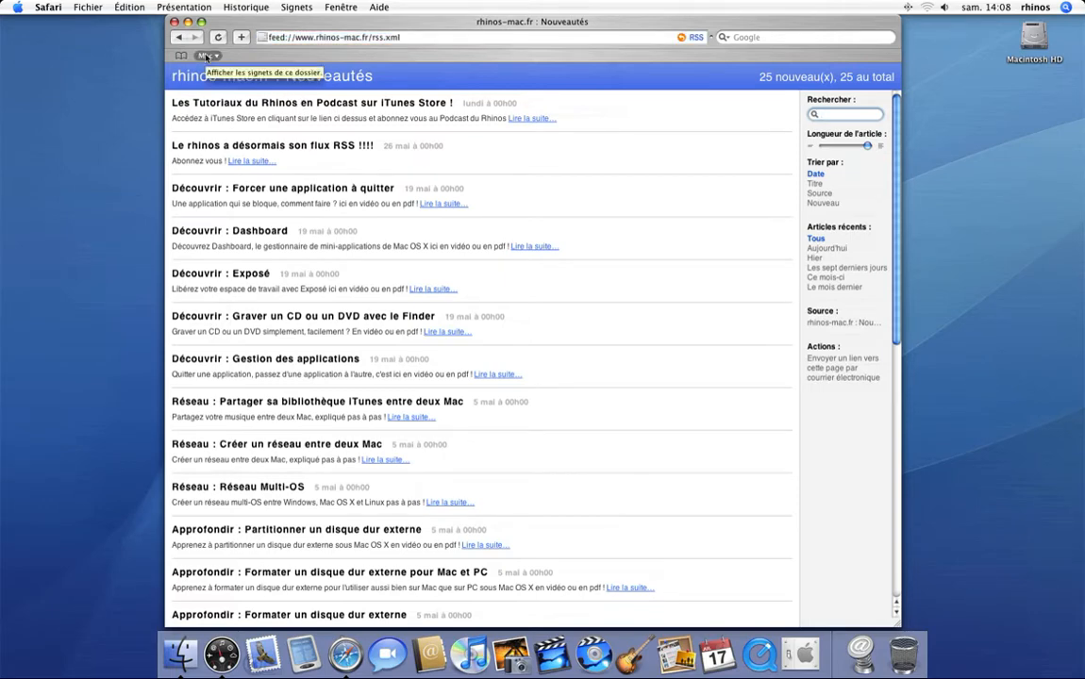
- Check the contents of the Mac bookmark folder and view the full bookmark collections, including Tous les flux RSS
click(207, 57)
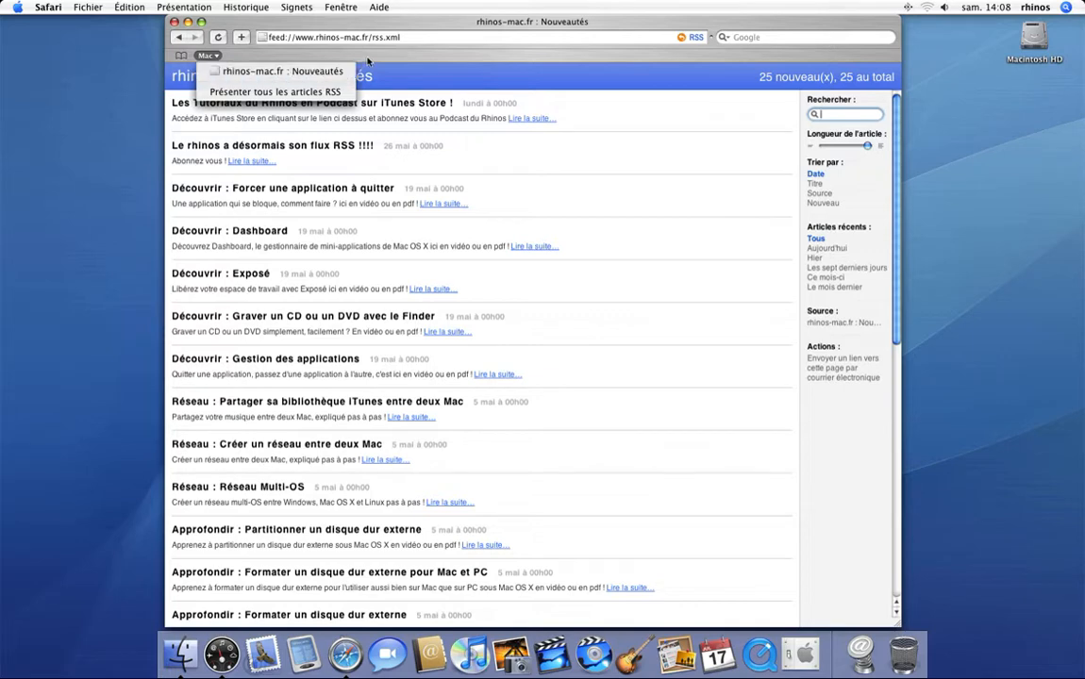
click(334, 55)
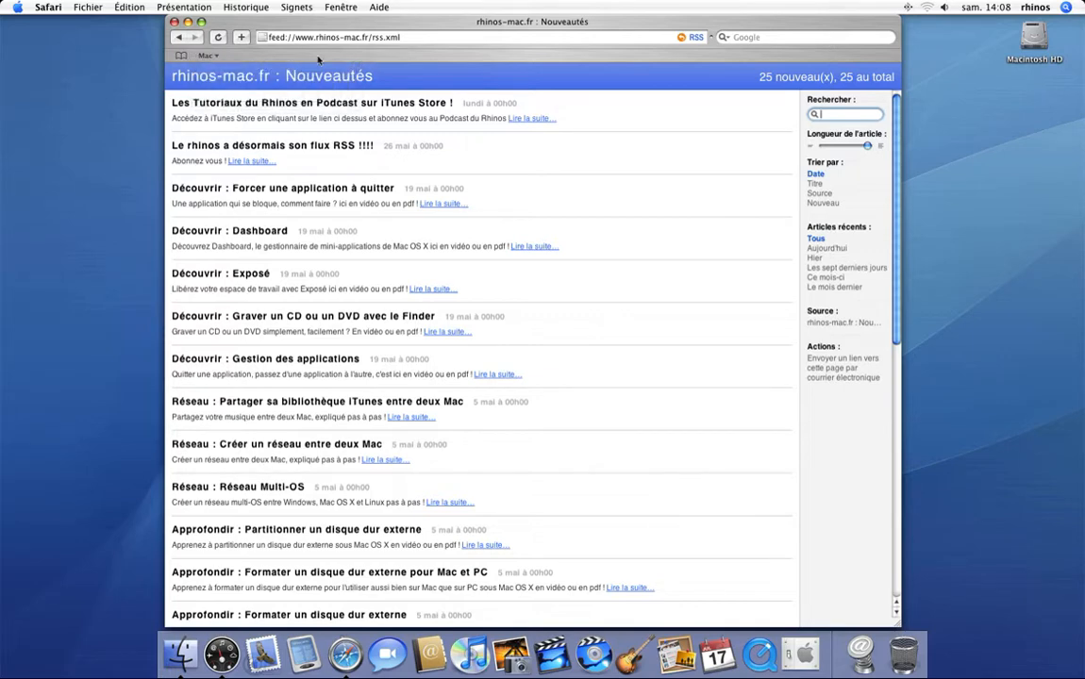
click(182, 56)
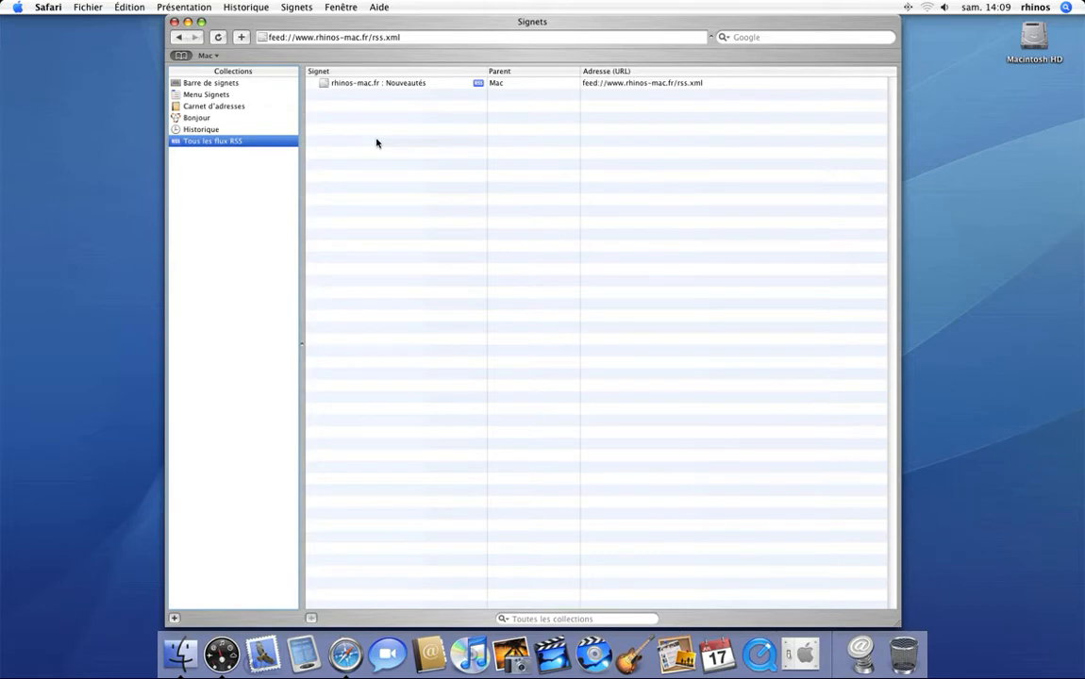
- Put Safari away, switch to Vienna and move its window slightly higher on the desktop
key(super+q)
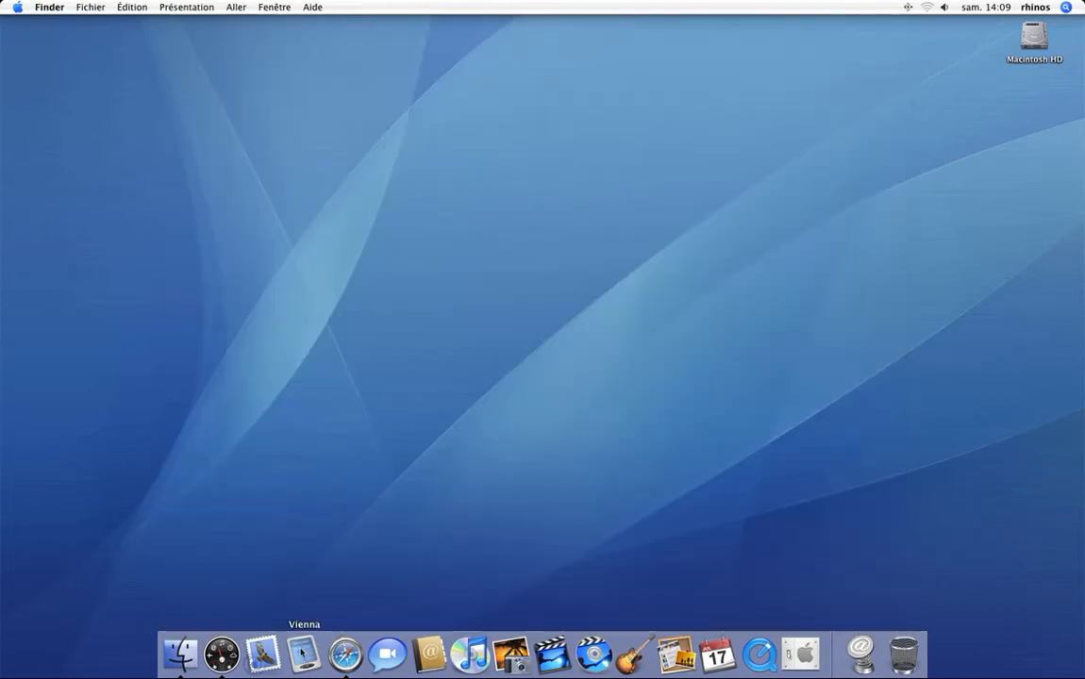
click(302, 652)
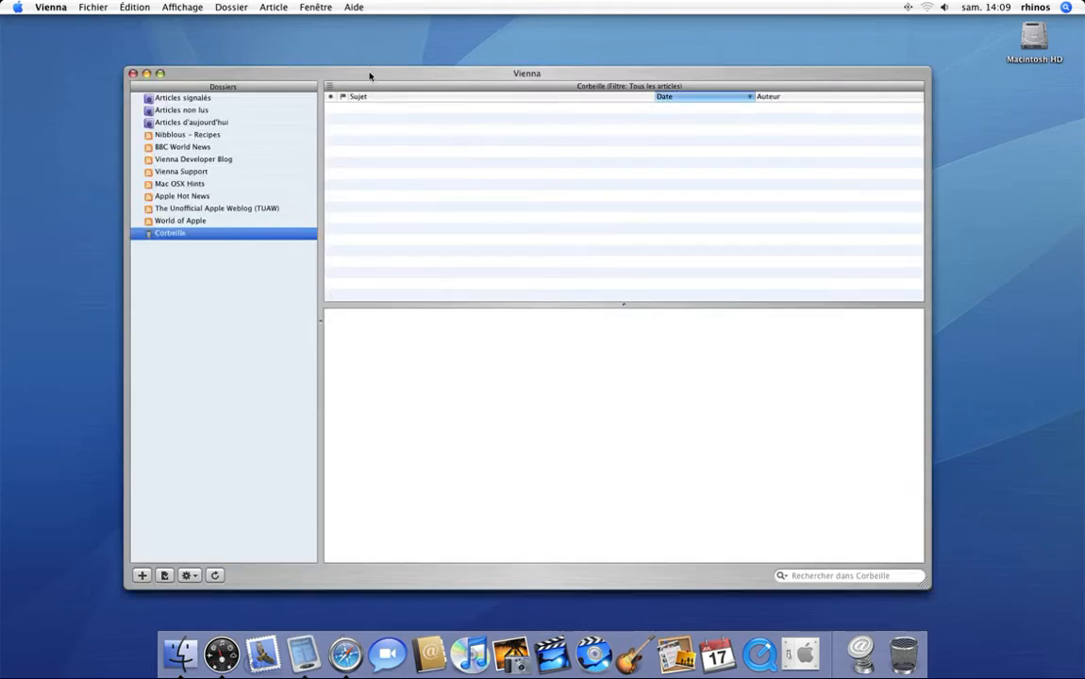
drag(369, 76, 381, 58)
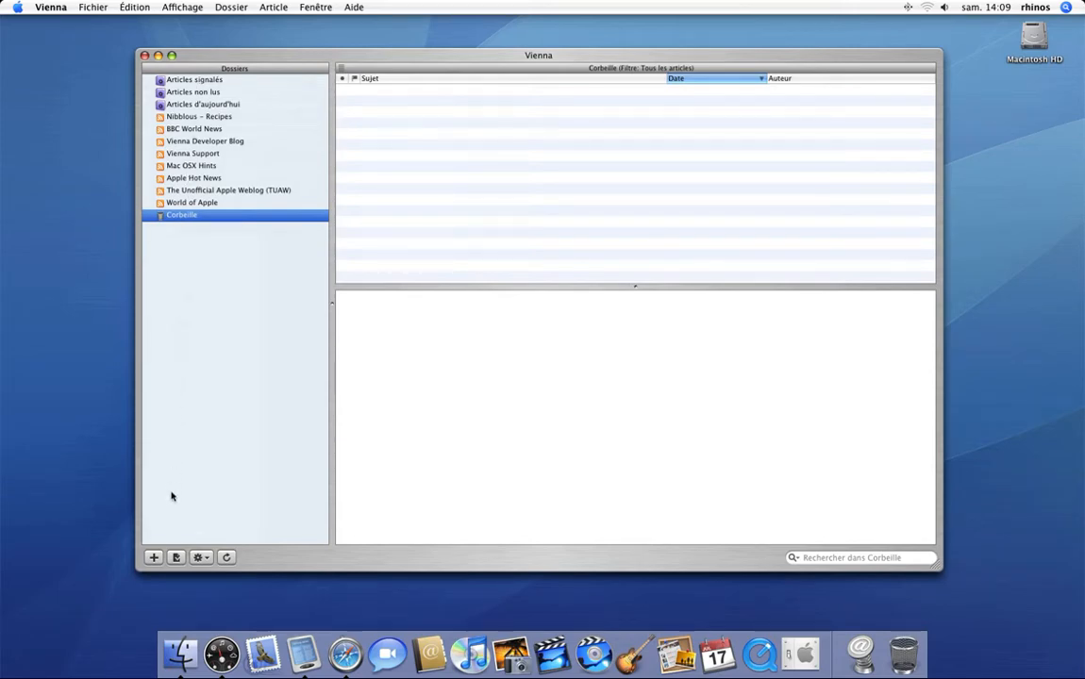
click(153, 558)
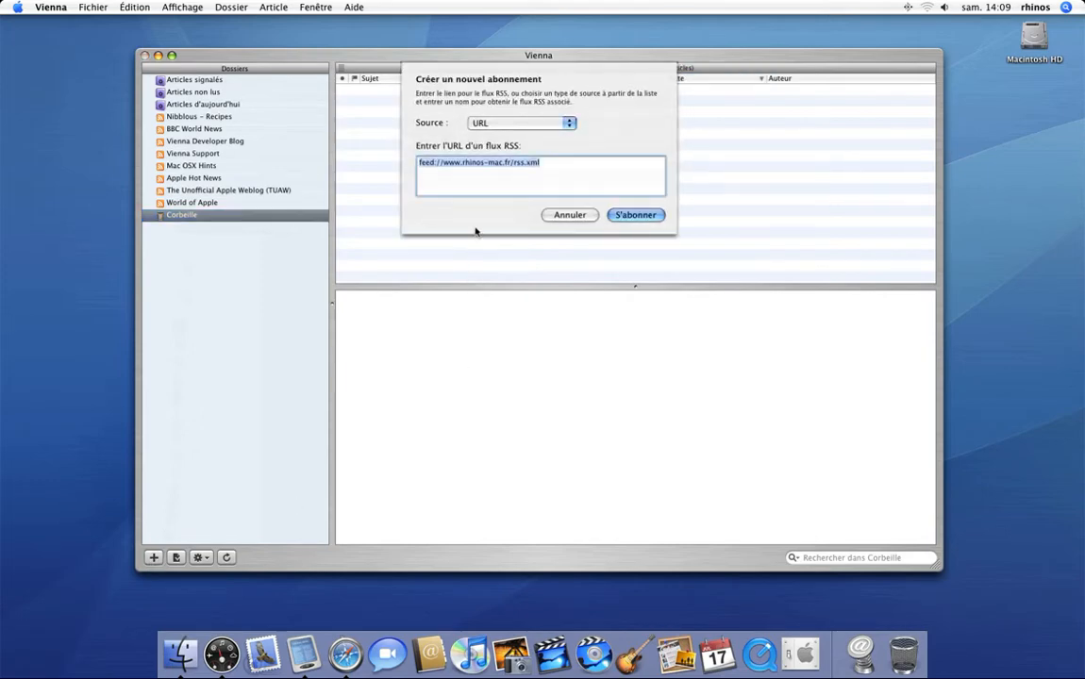
click(345, 653)
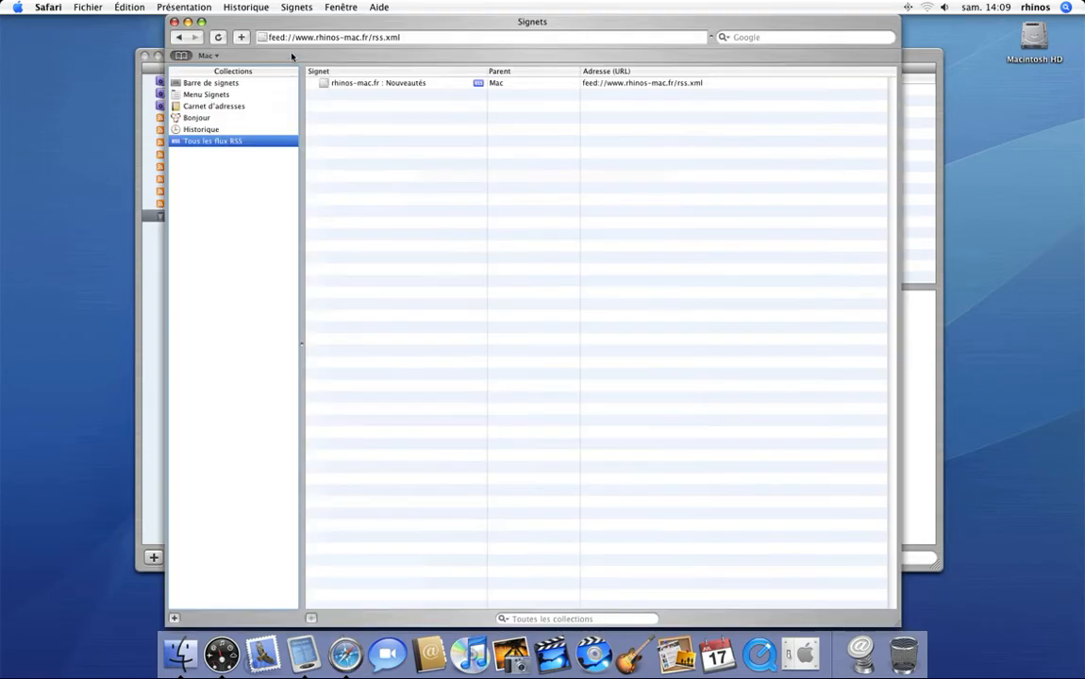
key(super+h)
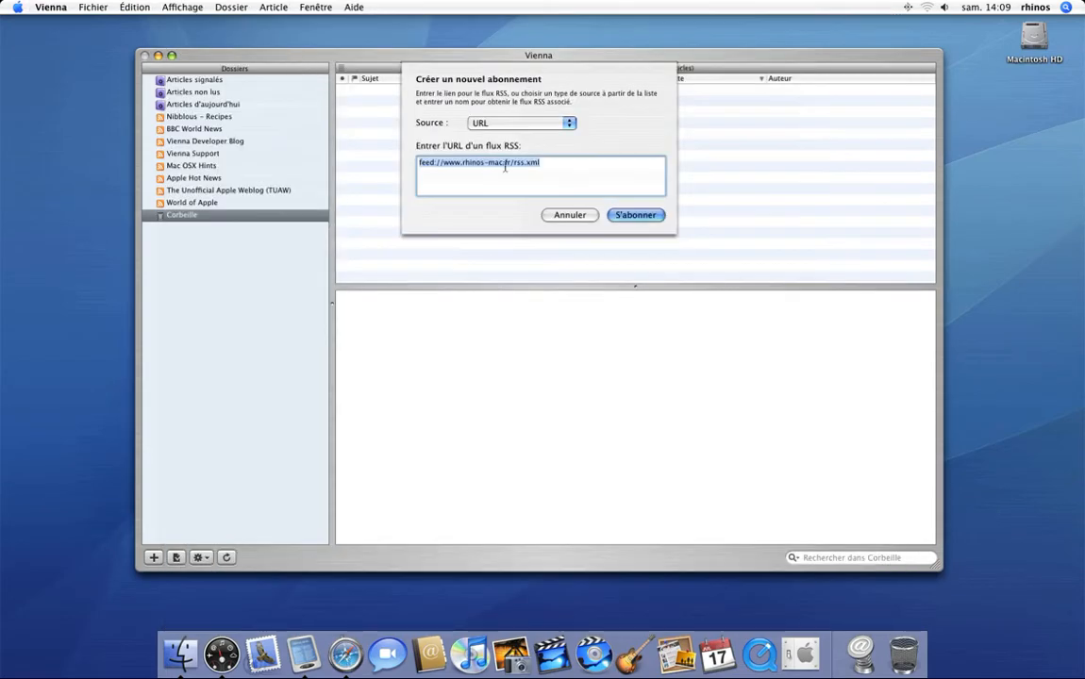
click(558, 163)
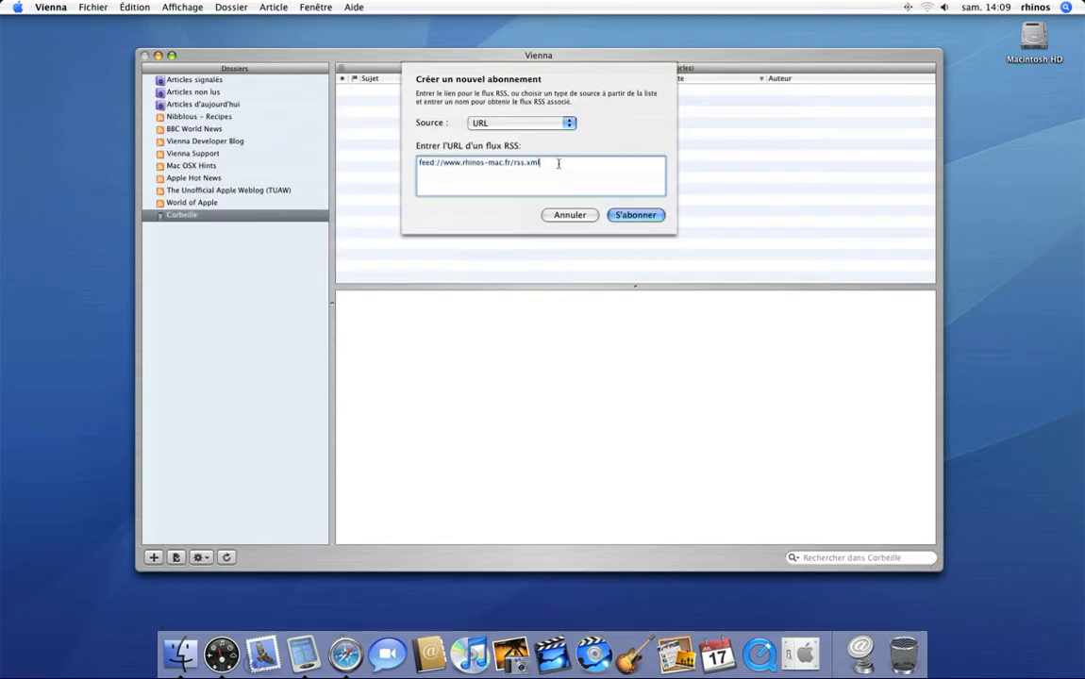
click(620, 216)
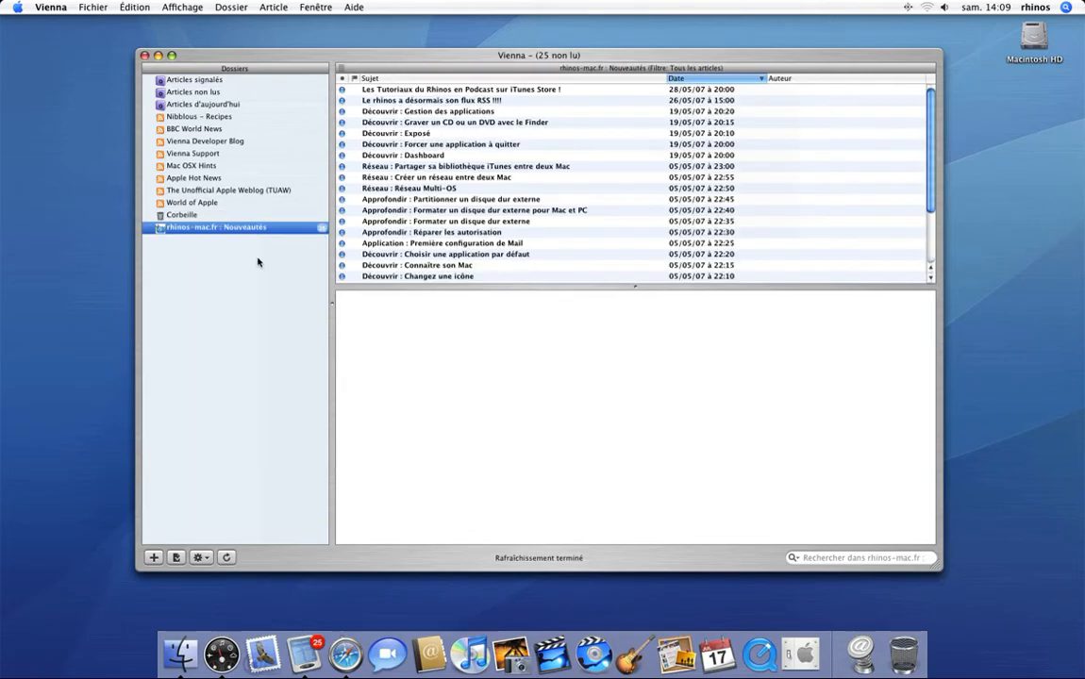
- Browse the rhinos-mac.fr feed's article list and read several articles, from "Choisir une application par défaut" to "Réparer les autorisation"
scroll(526, 244, down, 3)
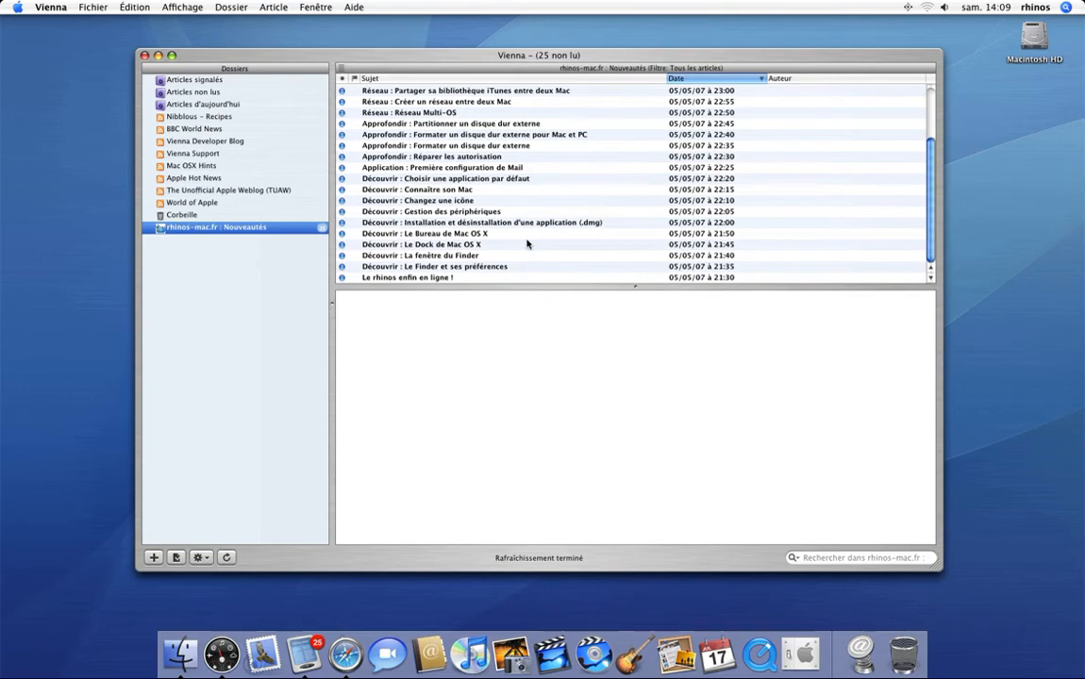
scroll(527, 243, up, 3)
click(261, 272)
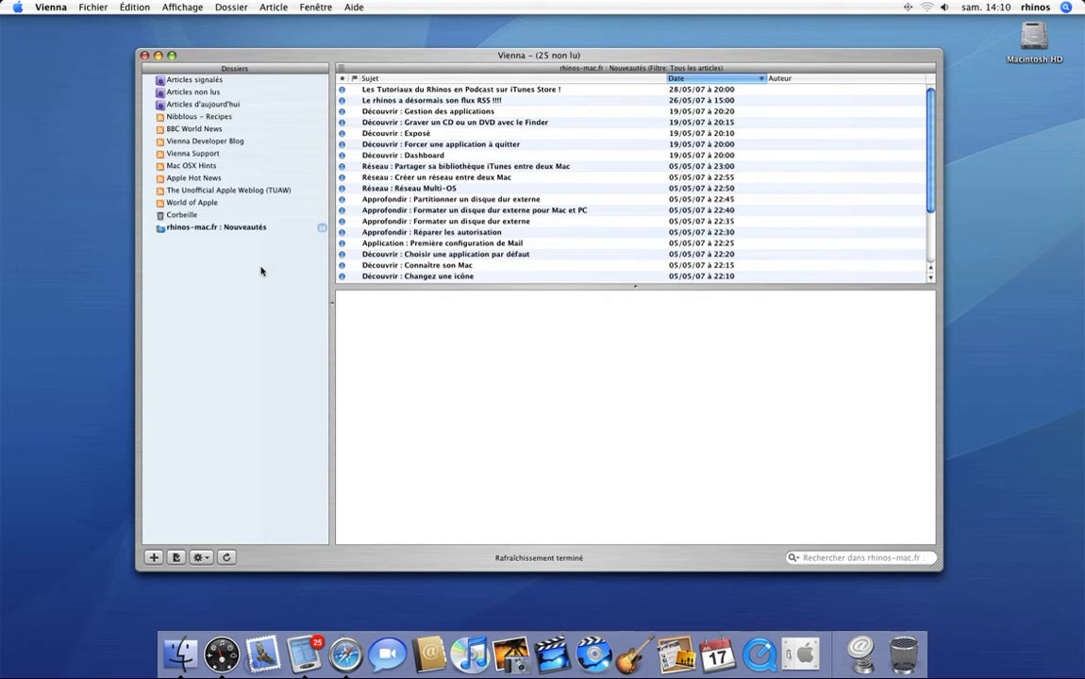
click(363, 255)
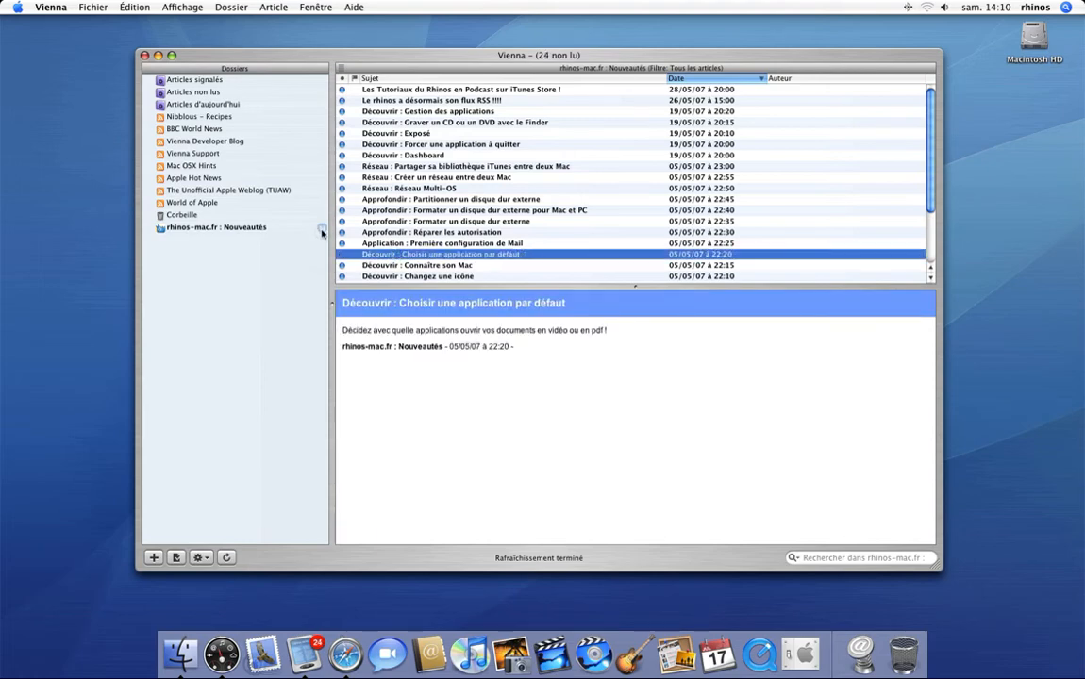
click(412, 188)
click(414, 166)
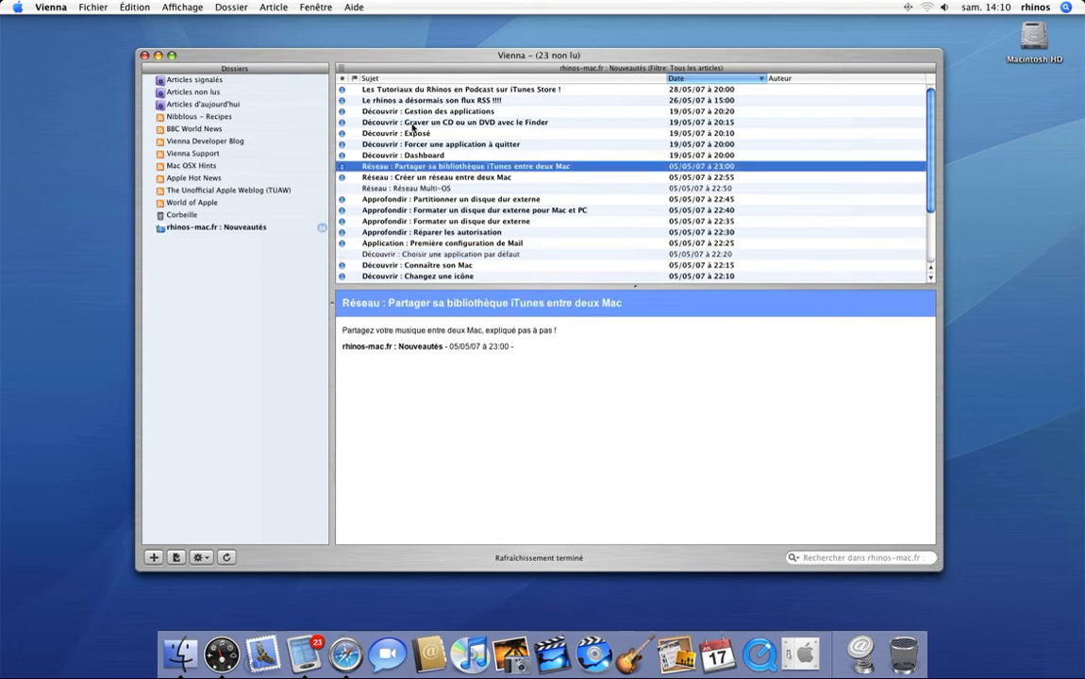
click(413, 122)
click(413, 90)
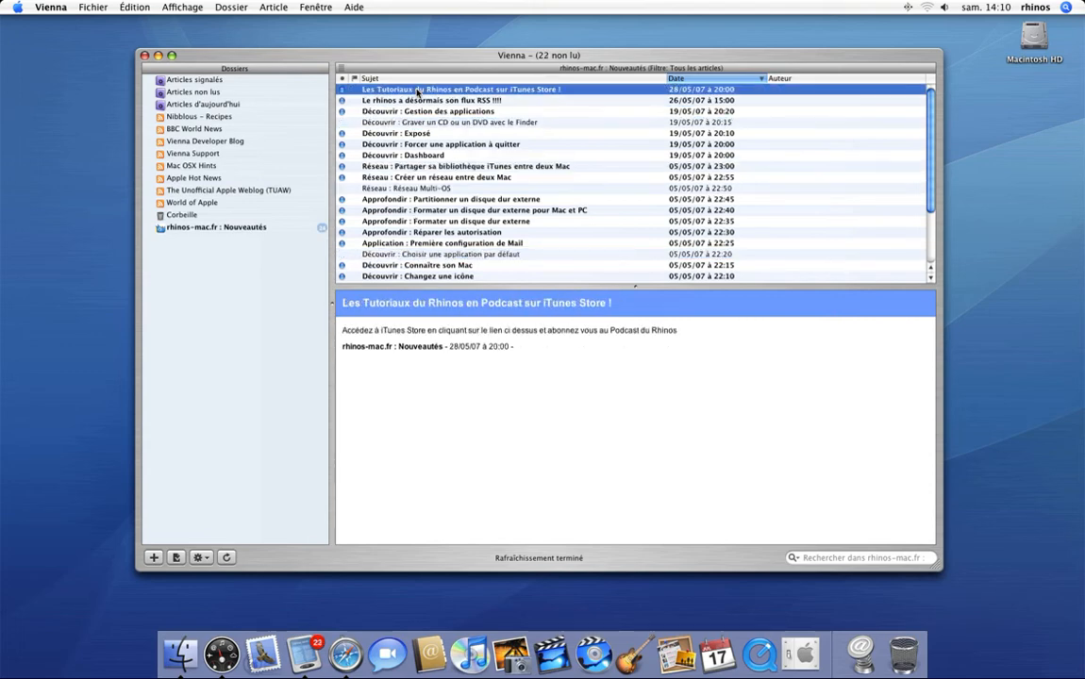
click(414, 232)
scroll(413, 264, down, 3)
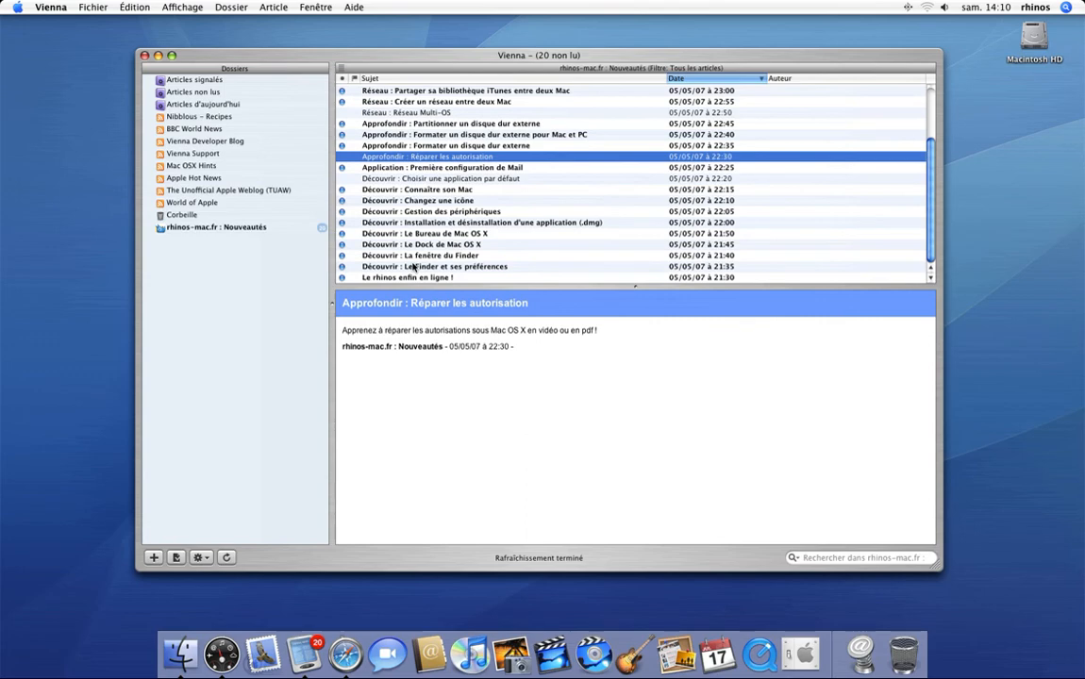
scroll(412, 267, up, 3)
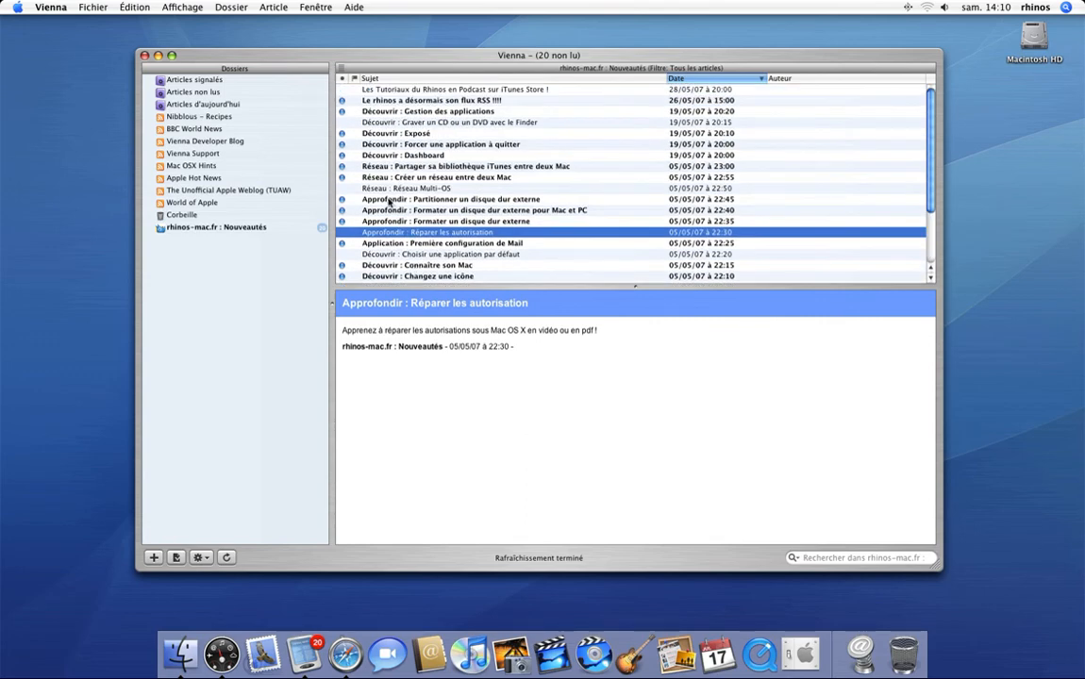